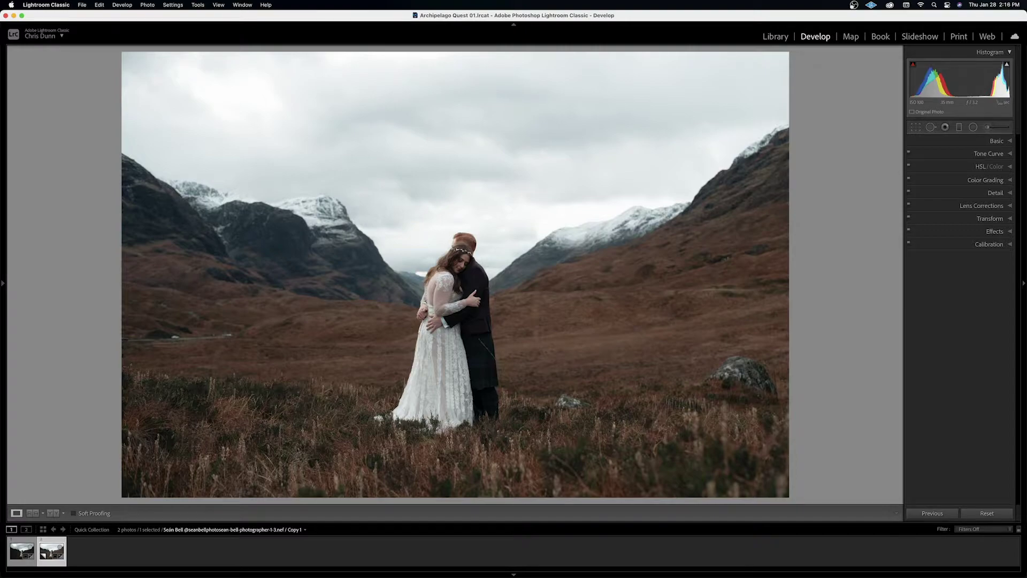
Compare the darker edited version of the couple photo with its brighter virtual copy, ending on the copy
{"action": "key", "text": "Left"}
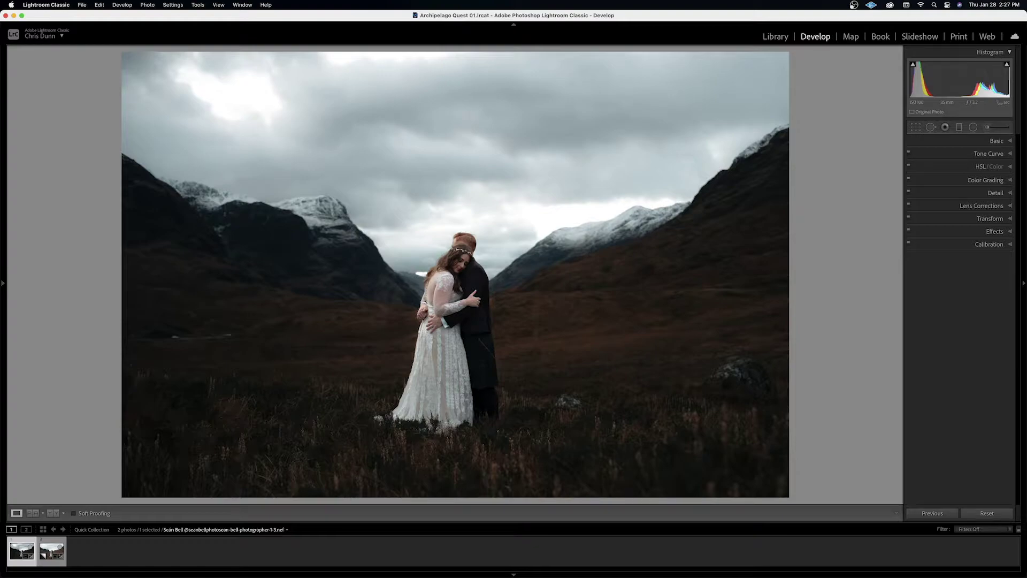
{"action": "left_click", "coordinate": [52, 551]}
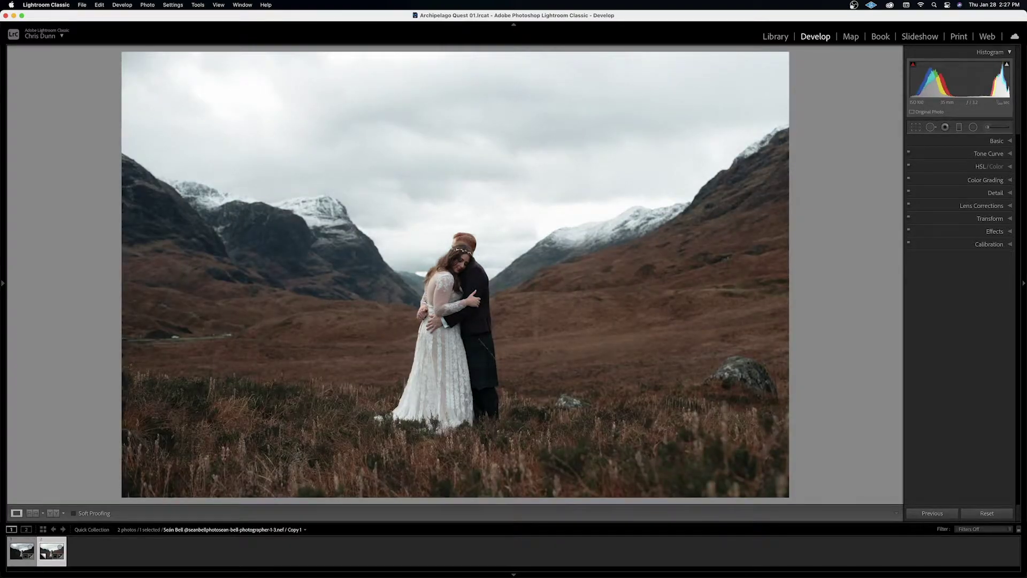
With a fully feathered Adjustment Brush of size about 44 and Exposure about -1.55, paint over the sky, mountains and outer foreground
{"action": "key", "text": "k"}
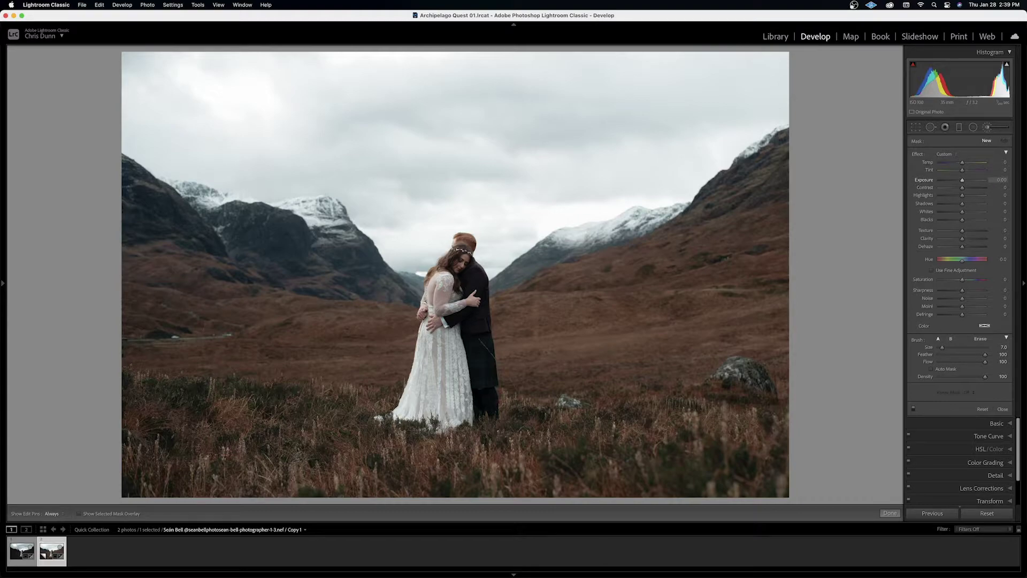
{"action": "left_click_drag", "start_coordinate": [962, 180], "coordinate": [961, 180]}
{"action": "scroll", "coordinate": [876, 345], "scroll_direction": "up", "scroll_amount": 10}
{"action": "scroll", "coordinate": [876, 345], "scroll_direction": "up", "scroll_amount": 2}
{"action": "scroll", "coordinate": [876, 345], "scroll_direction": "up", "scroll_amount": 3}
{"action": "scroll", "coordinate": [715, 245], "scroll_direction": "down", "scroll_amount": 5}
{"action": "scroll", "coordinate": [711, 250], "scroll_direction": "up", "scroll_amount": 5}
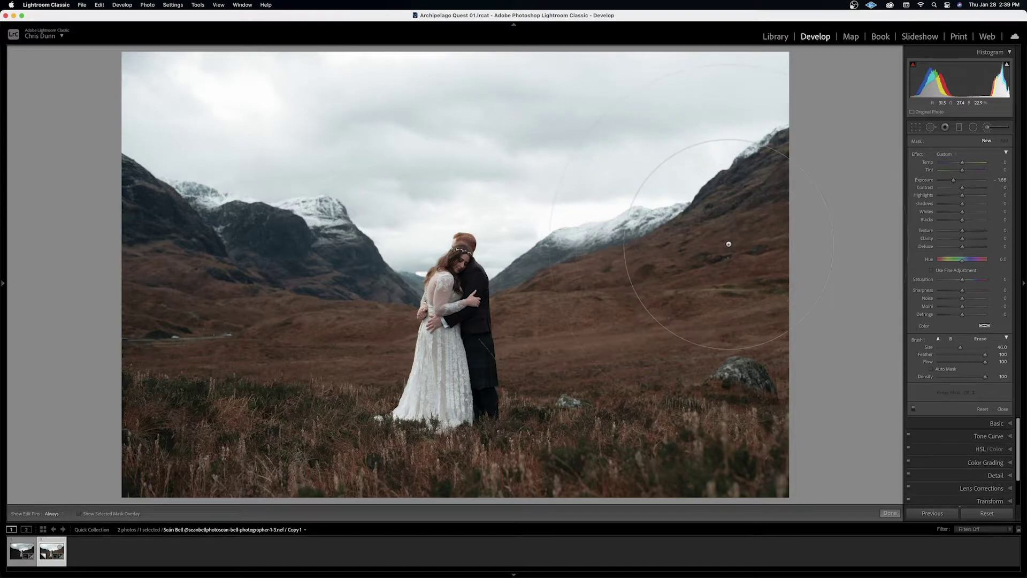
{"action": "scroll", "coordinate": [735, 240], "scroll_direction": "down", "scroll_amount": 1}
{"action": "mouse_move", "coordinate": [763, 322]}
{"action": "left_mouse_down"}
{"action": "mouse_move", "coordinate": [775, 227]}
{"action": "mouse_move", "coordinate": [780, 247]}
{"action": "mouse_move", "coordinate": [790, 138]}
{"action": "mouse_move", "coordinate": [781, 123]}
{"action": "mouse_move", "coordinate": [703, 75]}
{"action": "mouse_move", "coordinate": [575, 43]}
{"action": "mouse_move", "coordinate": [585, 44]}
{"action": "mouse_move", "coordinate": [512, 8]}
{"action": "mouse_move", "coordinate": [339, 26]}
{"action": "mouse_move", "coordinate": [200, 74]}
{"action": "mouse_move", "coordinate": [221, 61]}
{"action": "mouse_move", "coordinate": [116, 185]}
{"action": "mouse_move", "coordinate": [106, 320]}
{"action": "mouse_move", "coordinate": [112, 261]}
{"action": "mouse_move", "coordinate": [120, 397]}
{"action": "mouse_move", "coordinate": [120, 382]}
{"action": "mouse_move", "coordinate": [141, 452]}
{"action": "mouse_move", "coordinate": [875, 233]}
{"action": "mouse_move", "coordinate": [806, 498]}
{"action": "mouse_move", "coordinate": [744, 561]}
{"action": "mouse_move", "coordinate": [724, 541]}
{"action": "mouse_move", "coordinate": [717, 560]}
{"action": "mouse_move", "coordinate": [761, 510]}
{"action": "mouse_move", "coordinate": [731, 526]}
{"action": "mouse_move", "coordinate": [796, 311]}
{"action": "mouse_move", "coordinate": [775, 164]}
{"action": "left_mouse_up"}
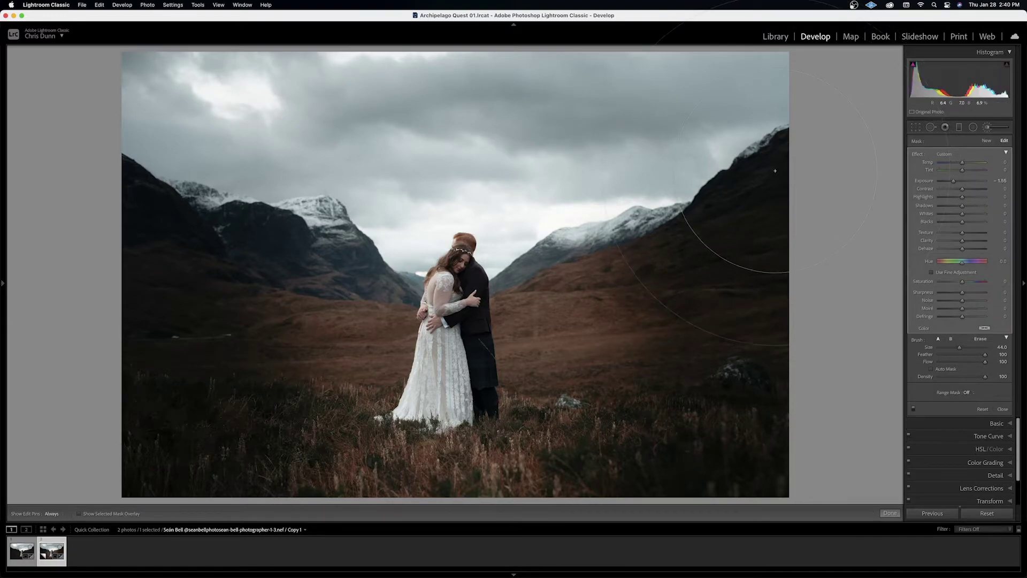
Darken the photo's outer edges and lower foreground evenly by painting from beyond the frame with a large soft brush
{"action": "key", "text": "super+minus"}
{"action": "scroll", "coordinate": [506, 443], "scroll_direction": "down", "scroll_amount": 5}
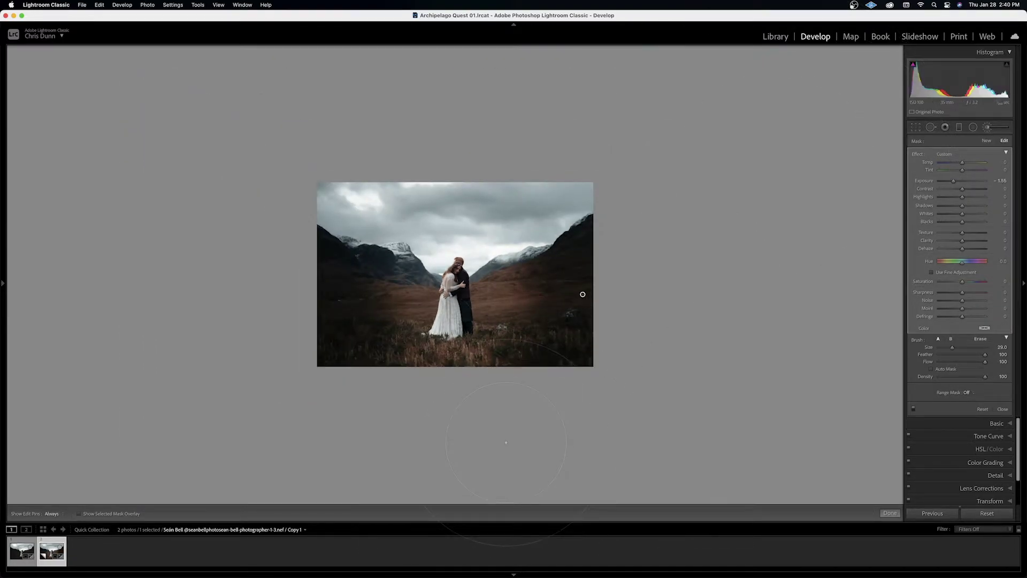
{"action": "key", "text": "h"}
{"action": "key", "text": "]"}
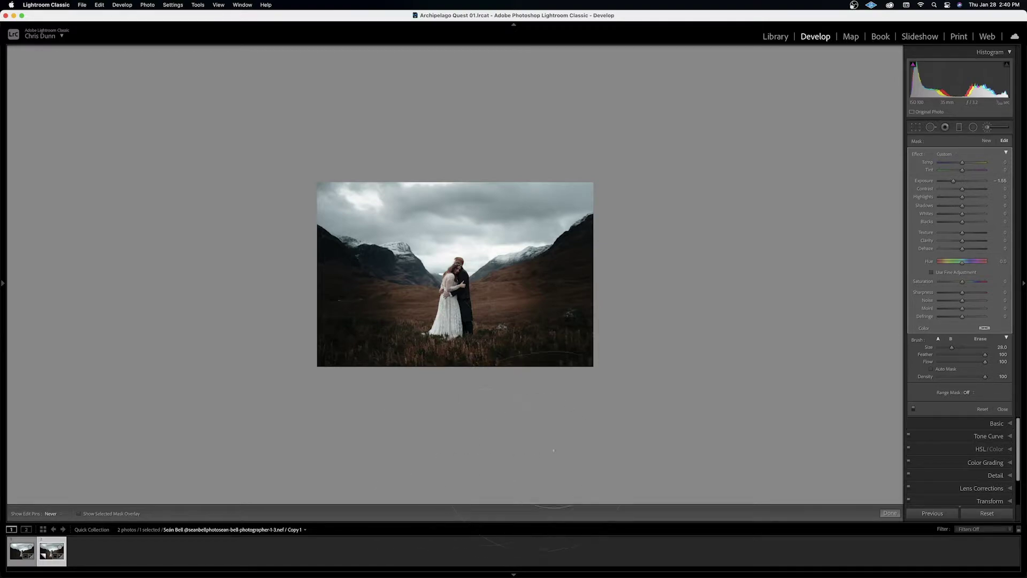
{"action": "key", "text": "h"}
{"action": "key", "text": "]"}
{"action": "key", "text": "h"}
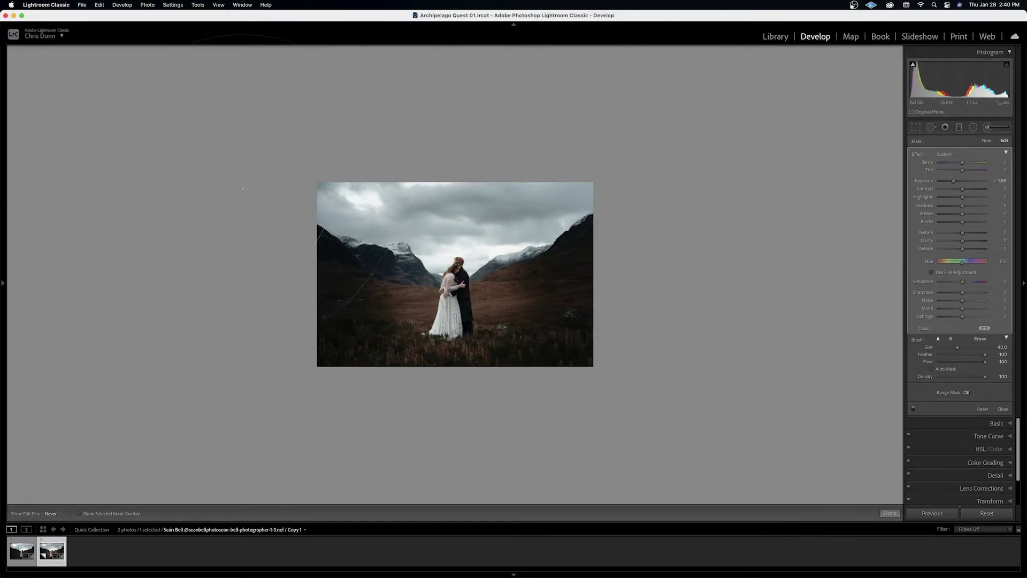
{"action": "key", "text": "h"}
{"action": "key", "text": "super+="}
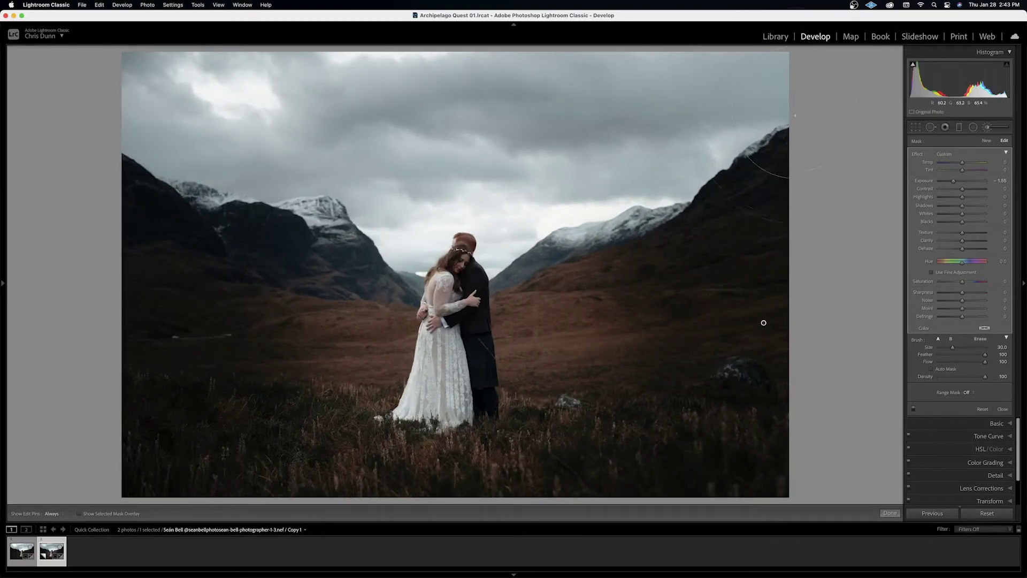
Reduce the brush to size 20 and extend the darkening over the hillside, field and sky closer to the couple
{"action": "scroll", "coordinate": [611, 227], "scroll_direction": "down", "scroll_amount": 3}
{"action": "scroll", "coordinate": [612, 225], "scroll_direction": "down", "scroll_amount": 3}
{"action": "scroll", "coordinate": [585, 322], "scroll_direction": "up", "scroll_amount": 3}
{"action": "mouse_move", "coordinate": [607, 310]}
{"action": "left_mouse_down"}
{"action": "mouse_move", "coordinate": [601, 229]}
{"action": "mouse_move", "coordinate": [619, 283]}
{"action": "mouse_move", "coordinate": [594, 385]}
{"action": "mouse_move", "coordinate": [584, 341]}
{"action": "mouse_move", "coordinate": [580, 407]}
{"action": "mouse_move", "coordinate": [573, 263]}
{"action": "mouse_move", "coordinate": [322, 273]}
{"action": "mouse_move", "coordinate": [338, 238]}
{"action": "mouse_move", "coordinate": [322, 339]}
{"action": "mouse_move", "coordinate": [334, 296]}
{"action": "mouse_move", "coordinate": [325, 428]}
{"action": "mouse_move", "coordinate": [339, 452]}
{"action": "mouse_move", "coordinate": [470, 499]}
{"action": "mouse_move", "coordinate": [515, 489]}
{"action": "mouse_move", "coordinate": [538, 439]}
{"action": "mouse_move", "coordinate": [567, 302]}
{"action": "mouse_move", "coordinate": [565, 232]}
{"action": "mouse_move", "coordinate": [456, 151]}
{"action": "left_mouse_up"}
{"action": "key", "text": "h"}
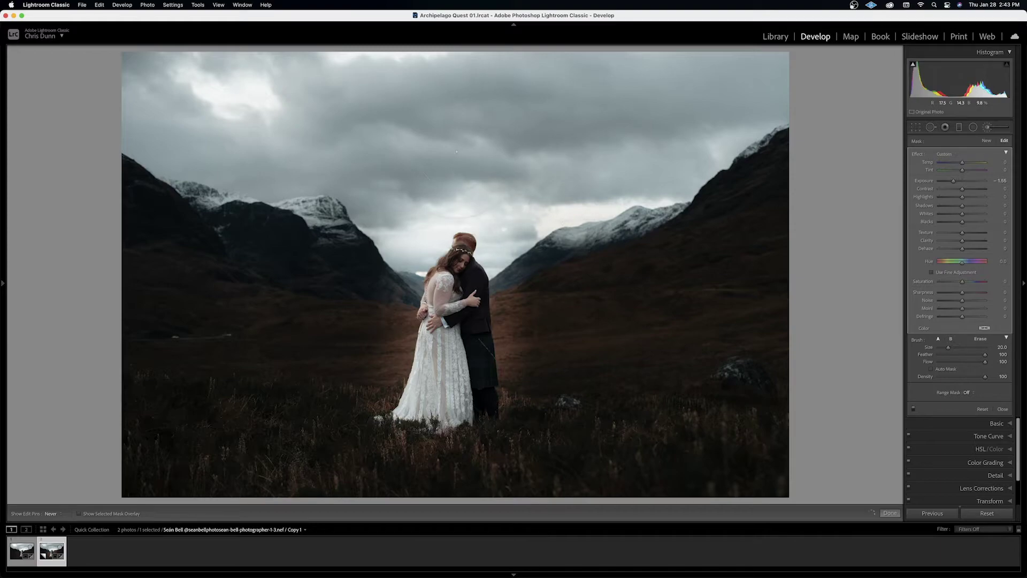
{"action": "mouse_move", "coordinate": [394, 172]}
{"action": "left_mouse_down"}
{"action": "mouse_move", "coordinate": [420, 217]}
{"action": "mouse_move", "coordinate": [508, 214]}
{"action": "mouse_move", "coordinate": [527, 248]}
{"action": "left_mouse_up"}
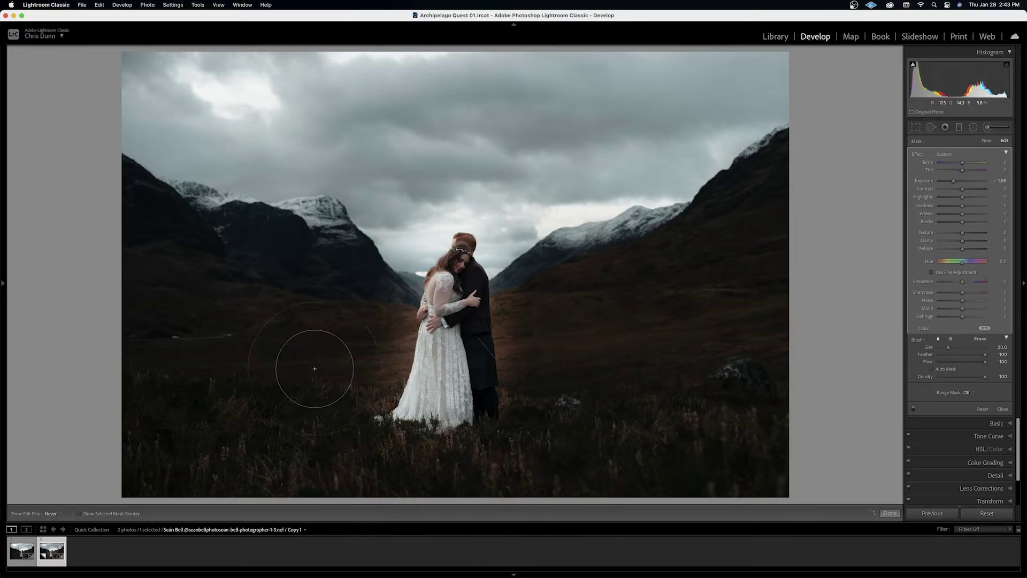
Shrink the brush to size 8 and paint the darkening into the bright halo along the couple's outline
{"action": "key", "text": "h"}
{"action": "scroll", "coordinate": [533, 325], "scroll_direction": "down", "scroll_amount": 10}
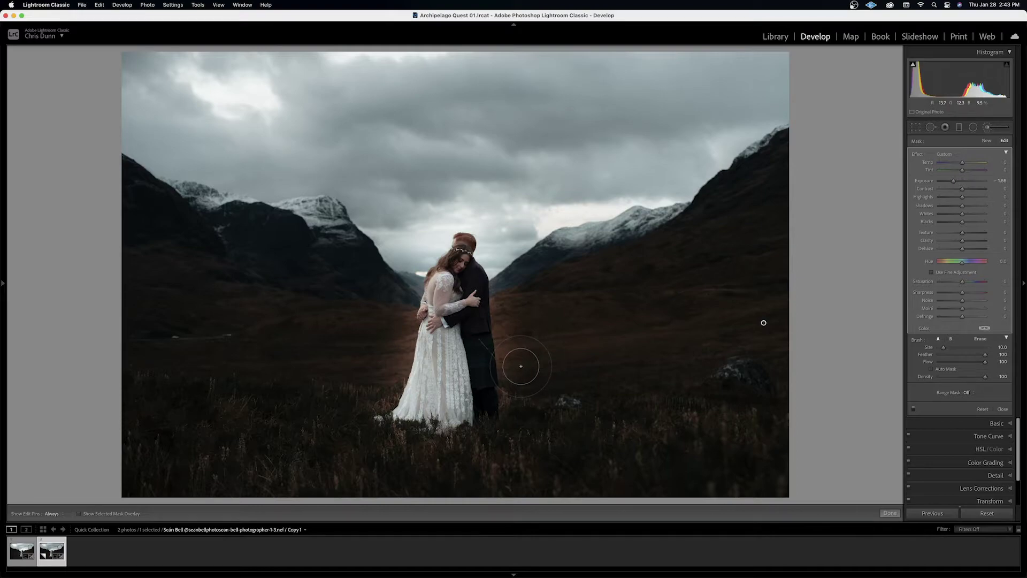
{"action": "key", "text": "bracketleft"}
{"action": "key", "text": "h"}
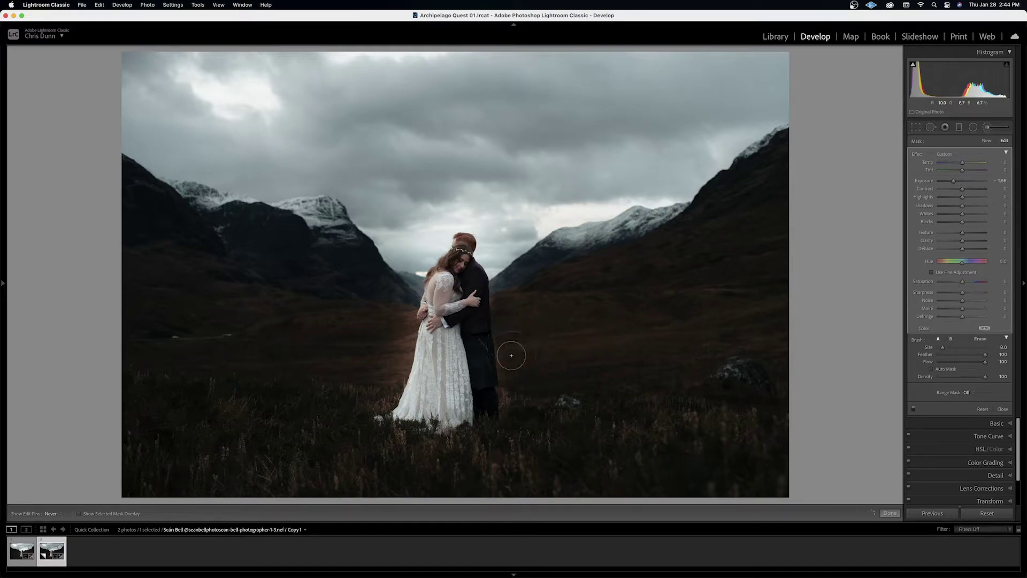
{"action": "mouse_move", "coordinate": [489, 234]}
{"action": "left_mouse_down"}
{"action": "mouse_move", "coordinate": [415, 257]}
{"action": "mouse_move", "coordinate": [395, 297]}
{"action": "mouse_move", "coordinate": [407, 286]}
{"action": "mouse_move", "coordinate": [387, 372]}
{"action": "mouse_move", "coordinate": [357, 403]}
{"action": "left_mouse_up"}
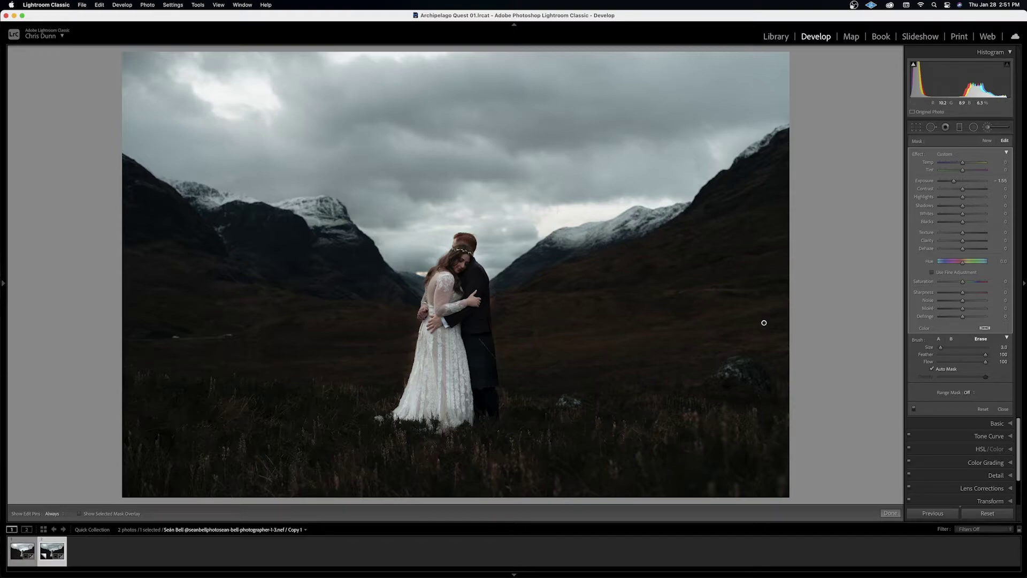
Check the mask overlay, then erase the darkening from the bride's dress and the groom's dark outfit with a small Auto Mask brush
{"action": "key", "text": "o"}
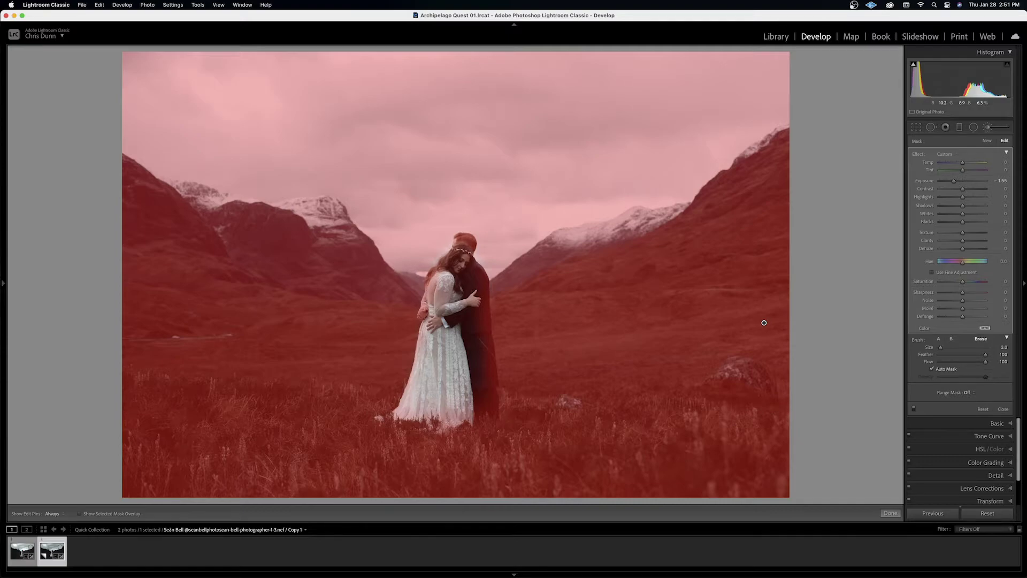
{"action": "key", "text": "o"}
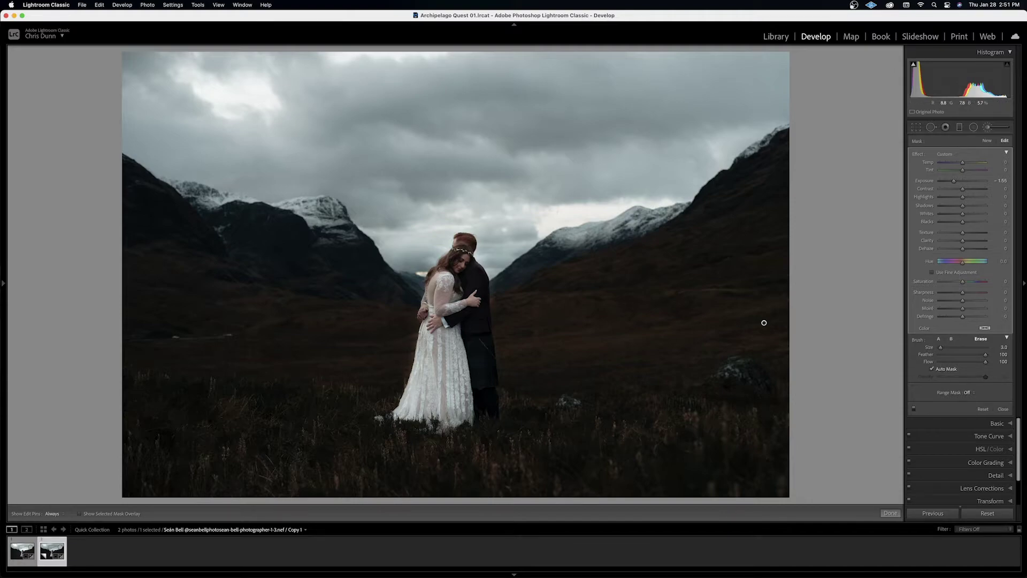
{"action": "key", "text": "["}
{"action": "key", "text": "["}
{"action": "left_click_drag", "start_coordinate": [399, 391], "coordinate": [398, 385]}
{"action": "key", "text": "h"}
{"action": "mouse_move", "coordinate": [475, 396]}
{"action": "left_mouse_down"}
{"action": "mouse_move", "coordinate": [426, 393]}
{"action": "mouse_move", "coordinate": [465, 274]}
{"action": "mouse_move", "coordinate": [472, 283]}
{"action": "left_mouse_up"}
Erase the darkening from the couple's heads and hair with a finer Auto Mask eraser
{"action": "key", "text": "h"}
{"action": "key", "text": "bracketleft"}
{"action": "key", "text": "h"}
{"action": "left_click_drag", "start_coordinate": [466, 248], "coordinate": [458, 241]}
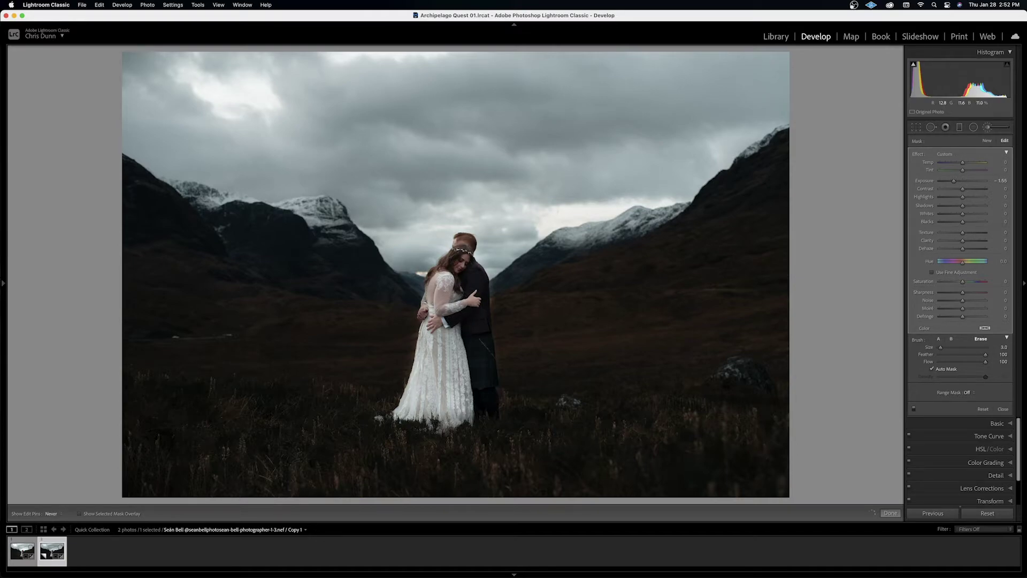
Enlarge the eraser to size 5, check the mask overlay, and clear leftover masking from the bride's head down her dress
{"action": "key", "text": "h"}
{"action": "key", "text": "bracketright"}
{"action": "key", "text": "bracketright"}
{"action": "key", "text": "bracketright"}
{"action": "key", "text": "o"}
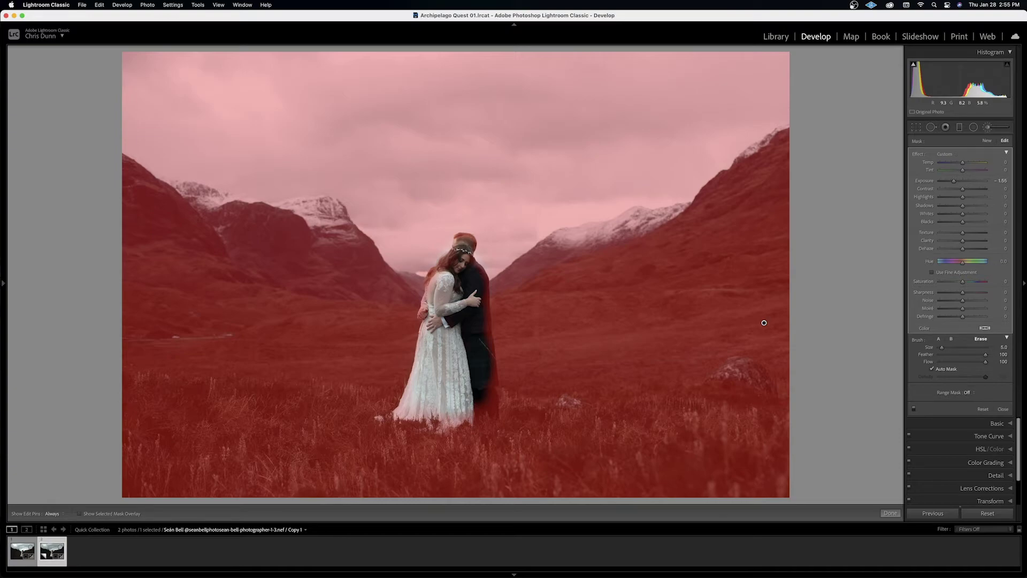
{"action": "key", "text": "o"}
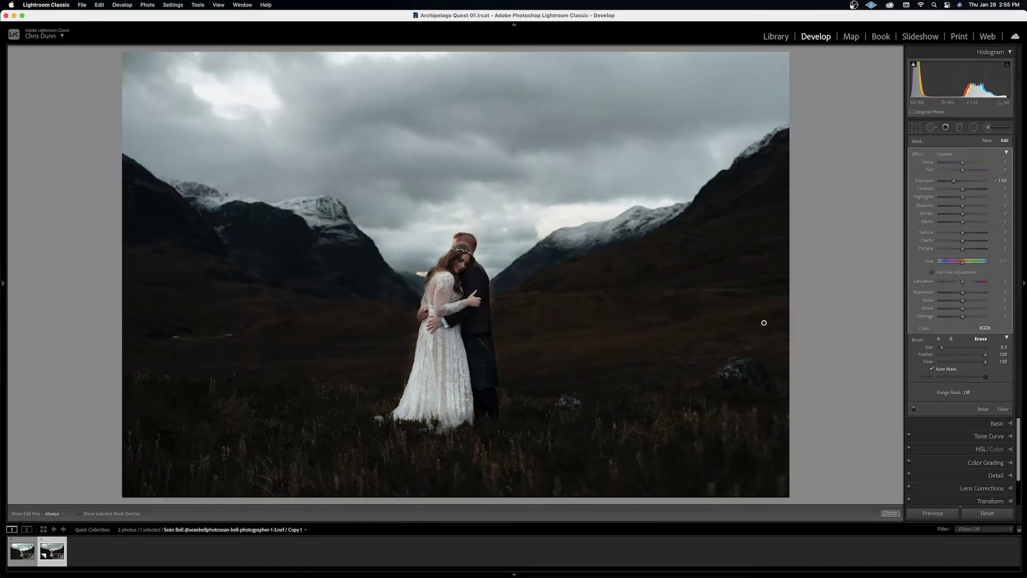
{"action": "key", "text": "h"}
{"action": "mouse_move", "coordinate": [454, 252]}
{"action": "left_mouse_down"}
{"action": "mouse_move", "coordinate": [432, 278]}
{"action": "mouse_move", "coordinate": [409, 389]}
{"action": "left_mouse_up"}
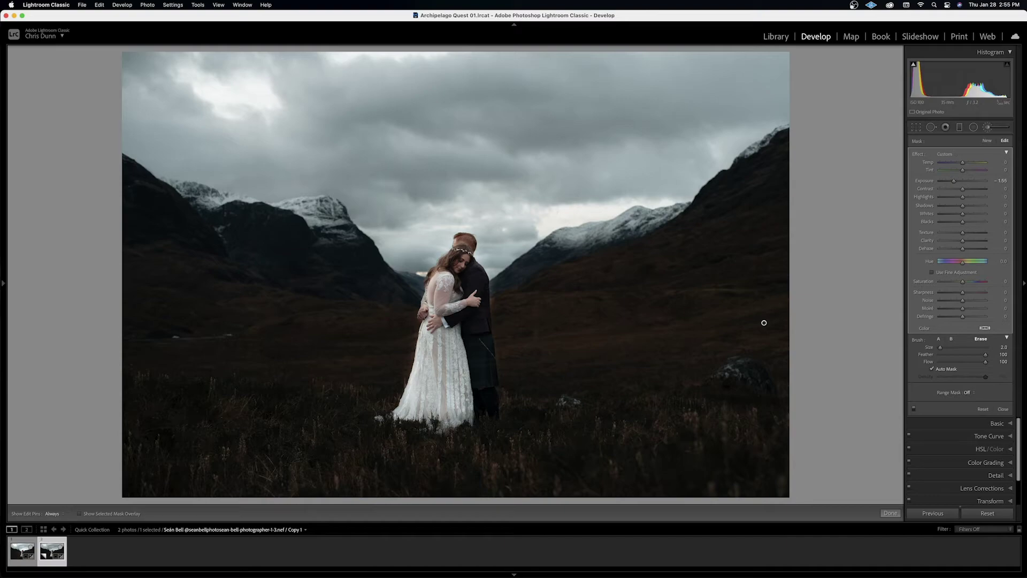
Refine the mask edges around the couple with a small brush, varying its size between touch-ups
{"action": "key", "text": "alt"}
{"action": "key", "text": "["}
{"action": "key", "text": "["}
{"action": "key", "text": "]"}
{"action": "key", "text": "h"}
{"action": "key", "text": "["}
{"action": "key", "text": "h"}
Set the brush mask's Exposure to -1.27 and its Clarity to -31
{"action": "left_click_drag", "start_coordinate": [954, 181], "coordinate": [955, 180]}
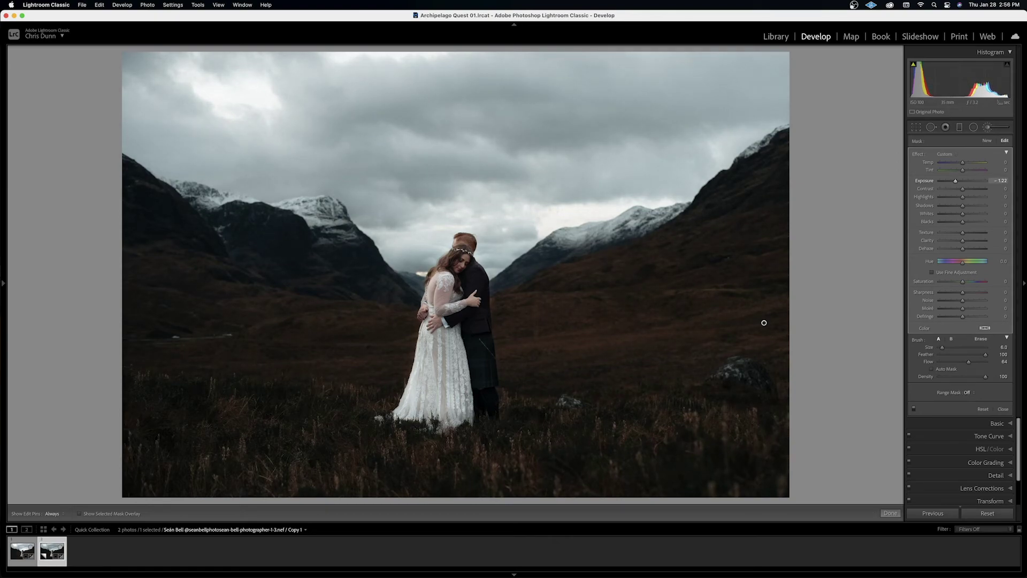
{"action": "key", "text": "minus"}
{"action": "key", "text": "period"}
{"action": "key", "text": "period"}
{"action": "key", "text": "period"}
{"action": "key", "text": "period"}
{"action": "key", "text": "period"}
{"action": "key", "text": "period"}
{"action": "key", "text": "period"}
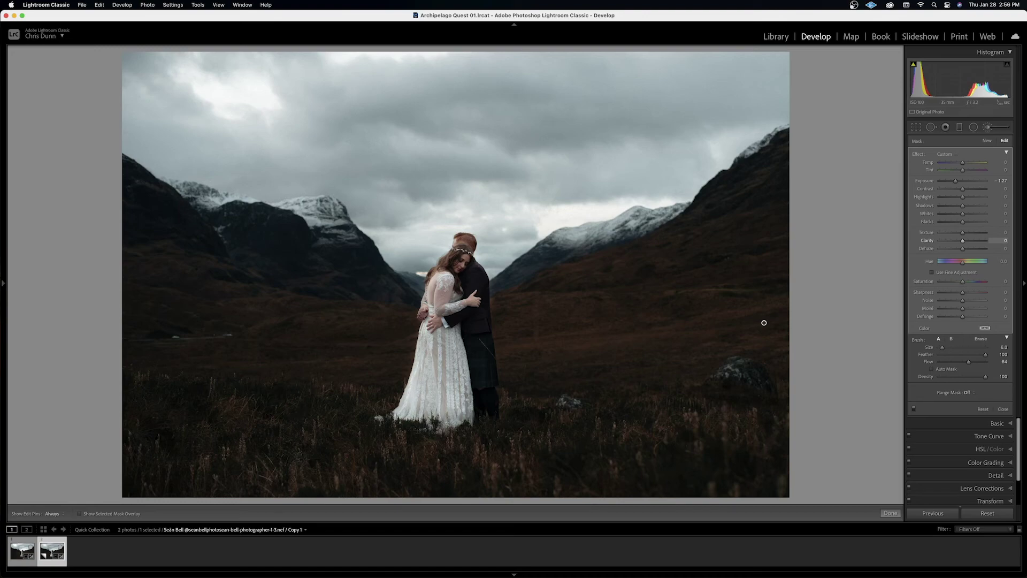
{"action": "key", "text": "minus"}
{"action": "key", "text": "minus"}
{"action": "key", "text": "minus"}
{"action": "key", "text": "minus"}
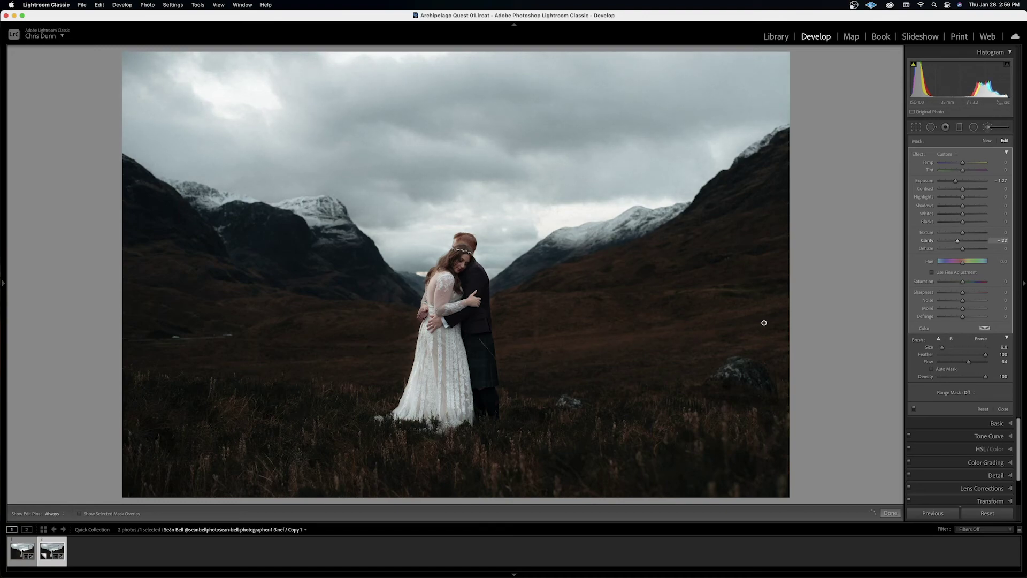
{"action": "key", "text": "minus"}
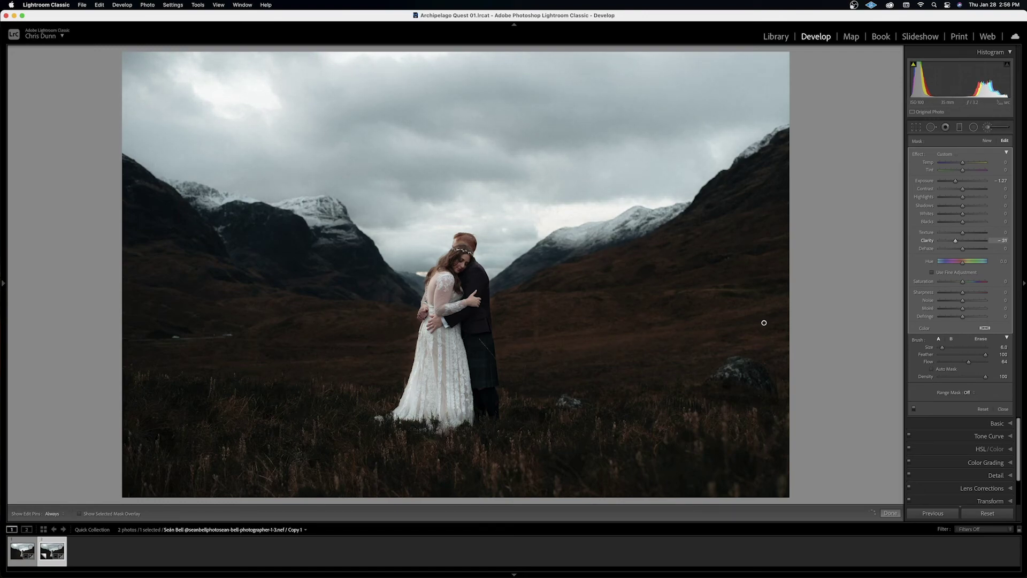